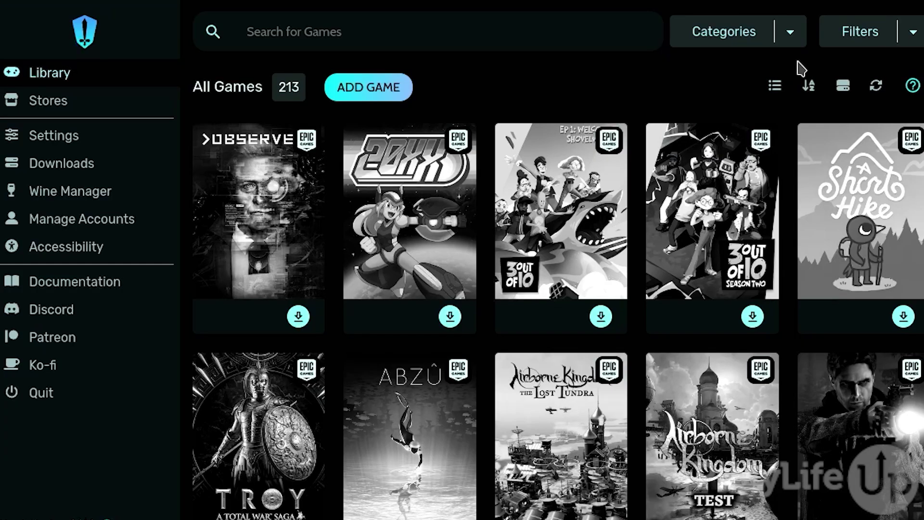
Leave Gaming Mode through the STEAM menu's Power > Switch to Desktop
click(913, 33)
scroll(558, 315, down, 3)
scroll(558, 315, down, 3)
scroll(559, 315, down, 3)
scroll(558, 316, down, 3)
scroll(559, 315, down, 3)
scroll(558, 315, down, 3)
scroll(559, 315, down, 3)
scroll(559, 314, down, 3)
scroll(558, 315, down, 3)
scroll(559, 315, down, 3)
scroll(558, 315, down, 3)
scroll(558, 315, down, 3)
scroll(558, 314, down, 3)
scroll(558, 315, down, 3)
scroll(558, 315, down, 3)
scroll(558, 315, down, 3)
scroll(558, 315, down, 1)
scroll(558, 315, down, 2)
scroll(558, 315, down, 2)
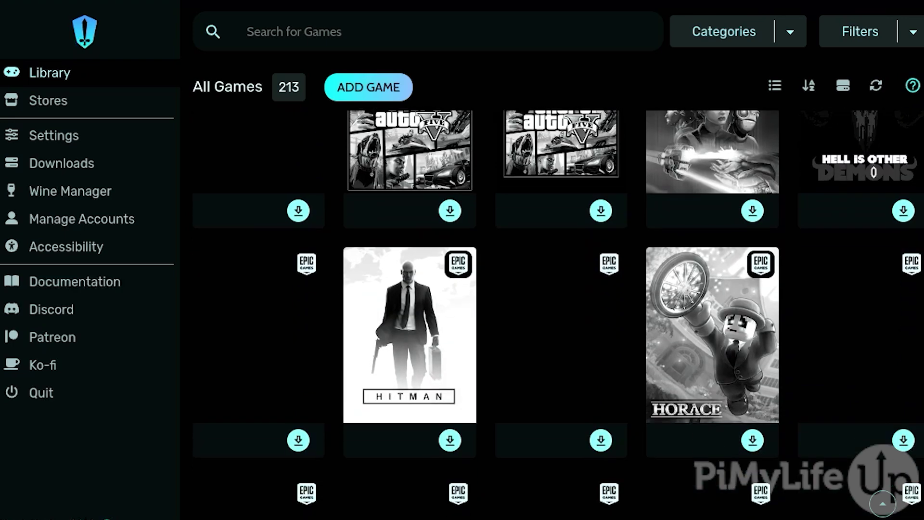
scroll(559, 315, down, 3)
scroll(558, 315, down, 1)
scroll(558, 315, down, 1)
scroll(558, 315, down, 3)
scroll(558, 315, down, 1)
scroll(558, 315, down, 1)
scroll(558, 314, down, 1)
scroll(559, 315, down, 1)
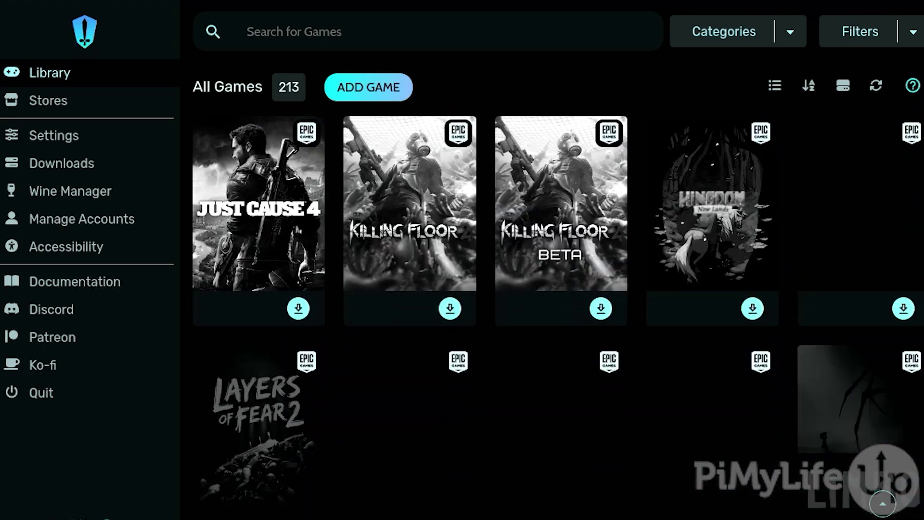
scroll(558, 315, down, 1)
scroll(558, 315, down, 1)
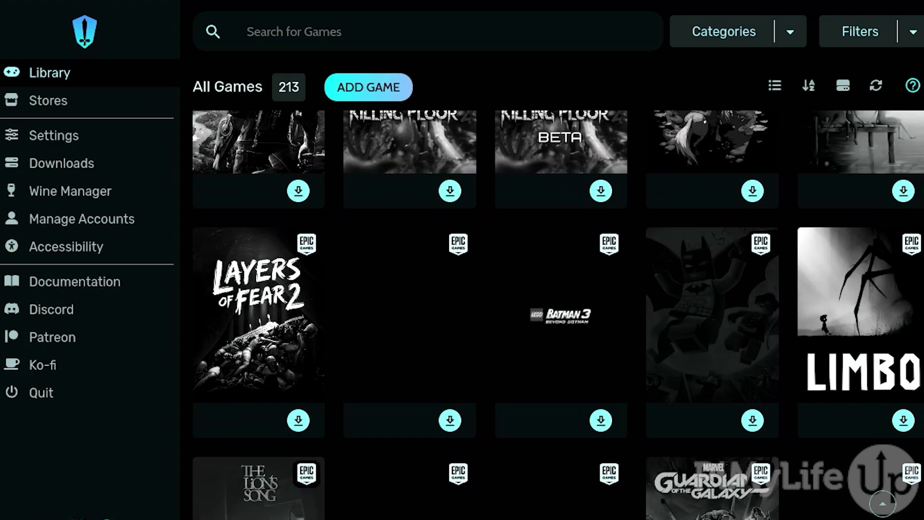
scroll(558, 315, down, 2)
scroll(559, 314, down, 3)
scroll(558, 315, down, 1)
scroll(558, 315, down, 2)
scroll(558, 315, down, 1)
scroll(559, 315, up, 10)
scroll(559, 315, up, 5)
scroll(559, 315, up, 5)
scroll(559, 314, up, 3)
scroll(559, 315, up, 5)
scroll(558, 315, up, 2)
scroll(559, 315, up, 1)
scroll(558, 315, up, 1)
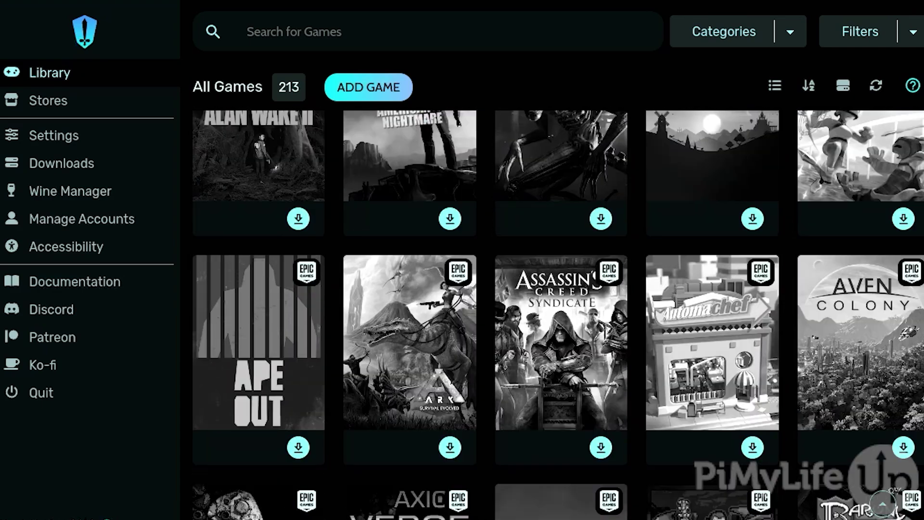
scroll(558, 315, up, 1)
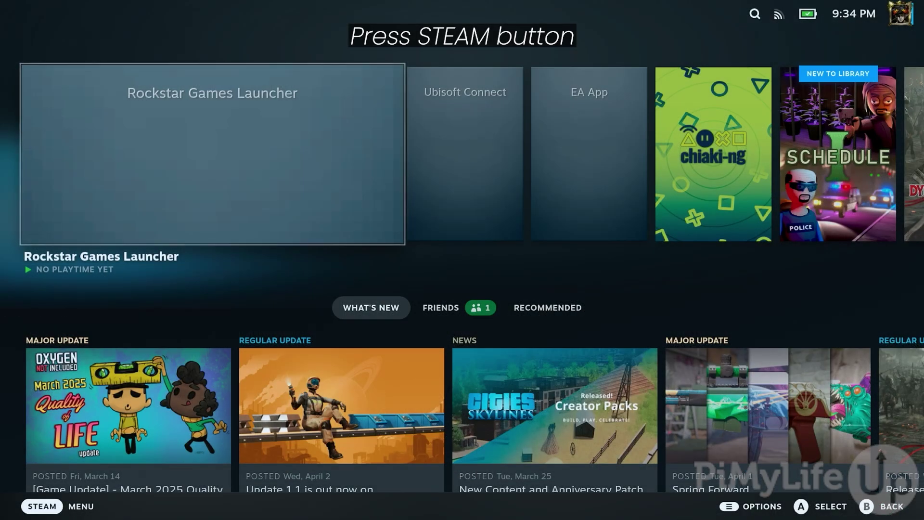
key(ctrl+1)
key(Down)
key(Down)
key(Down)
key(Down)
key(Down)
key(Down)
key(Down)
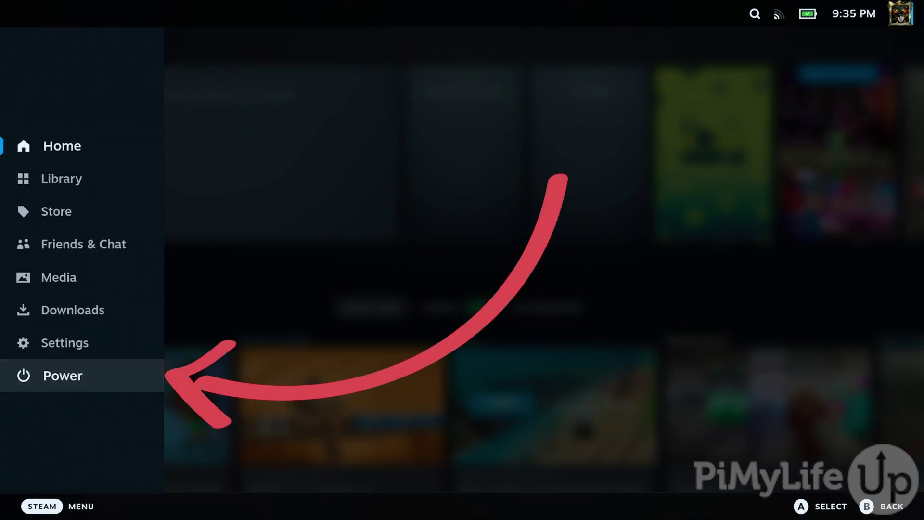
key(Return)
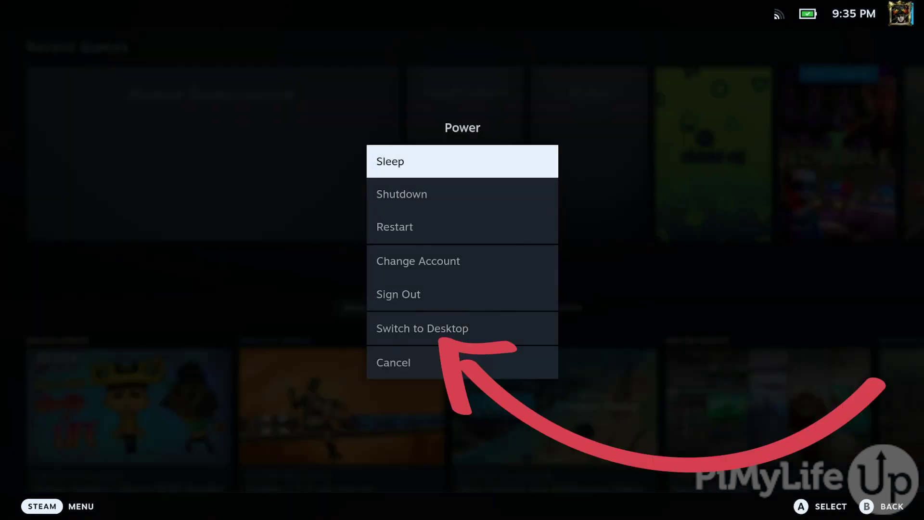
key(Down)
key(Down)
key(Down)
key(Down)
key(Down)
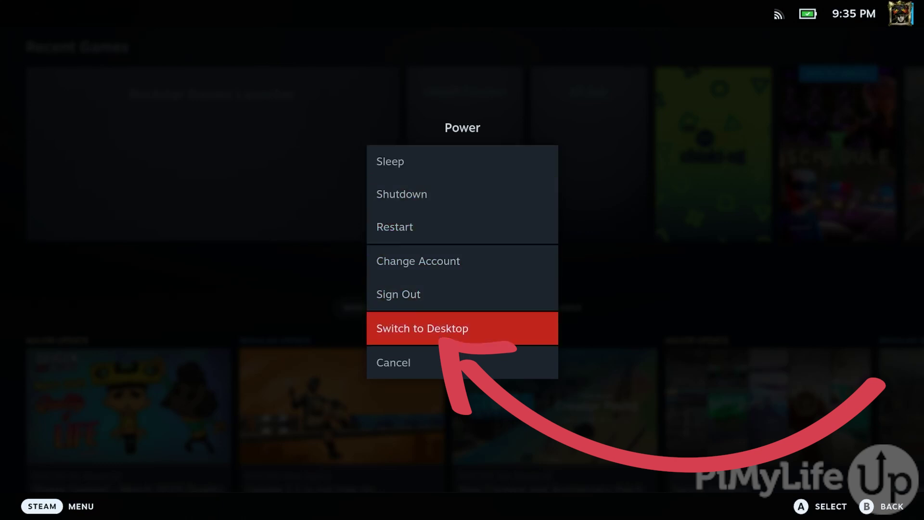
key(Return)
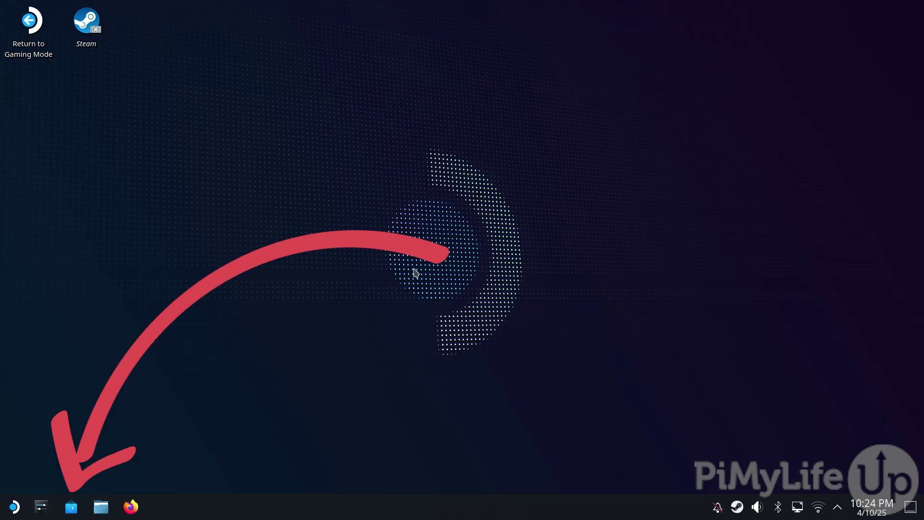
Search the Discover store for 'heroic' and dismiss the on-screen keyboard
click(76, 507)
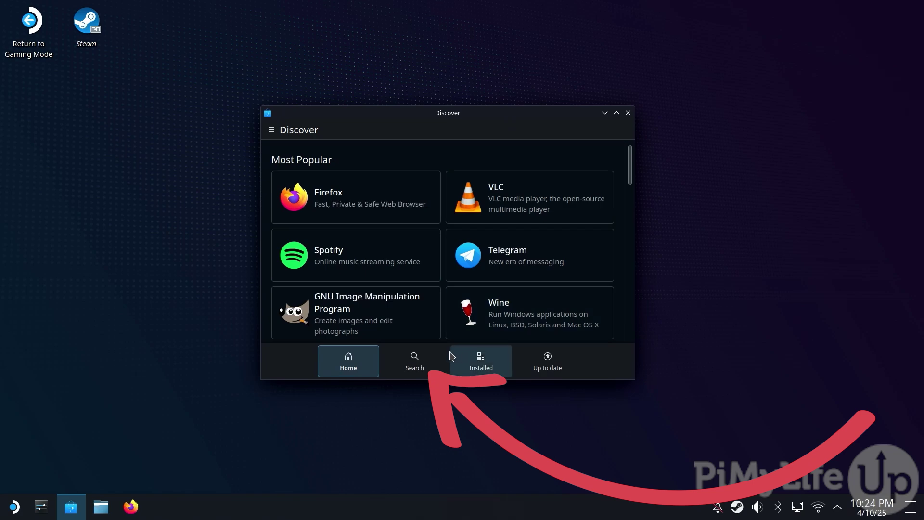
click(431, 359)
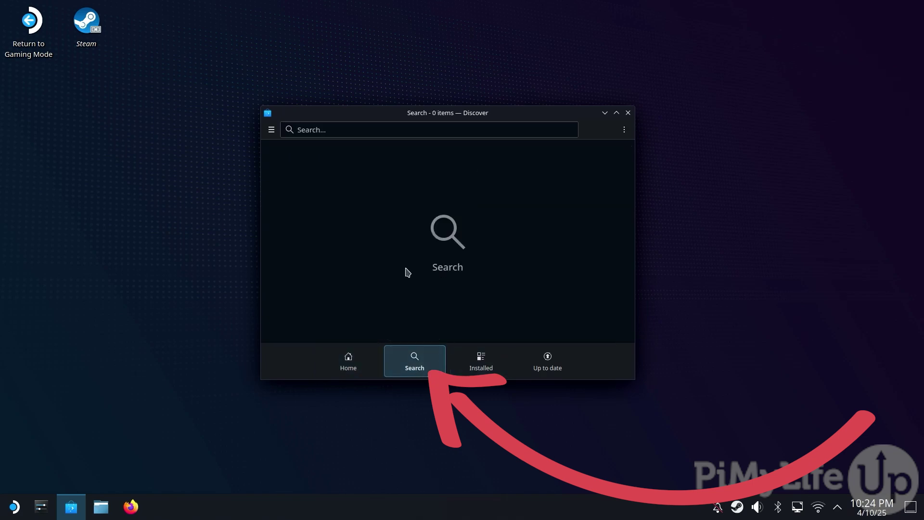
click(310, 135)
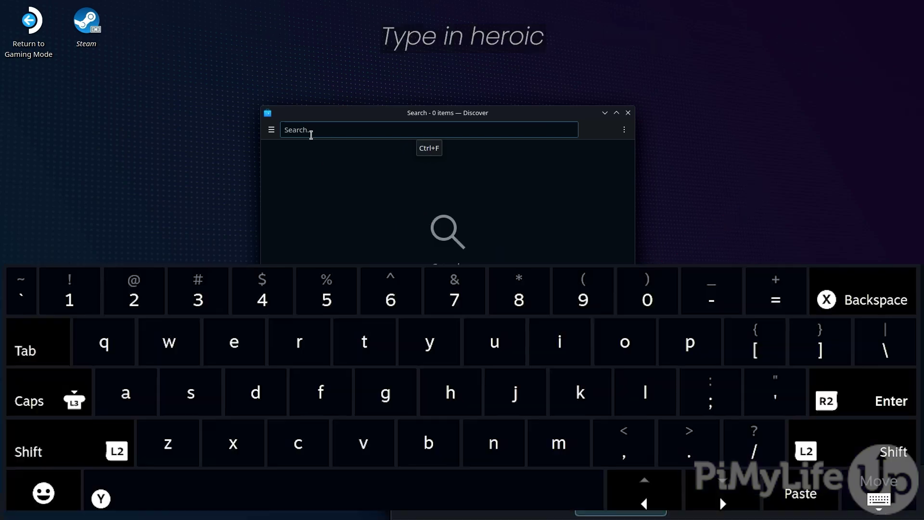
text(h)
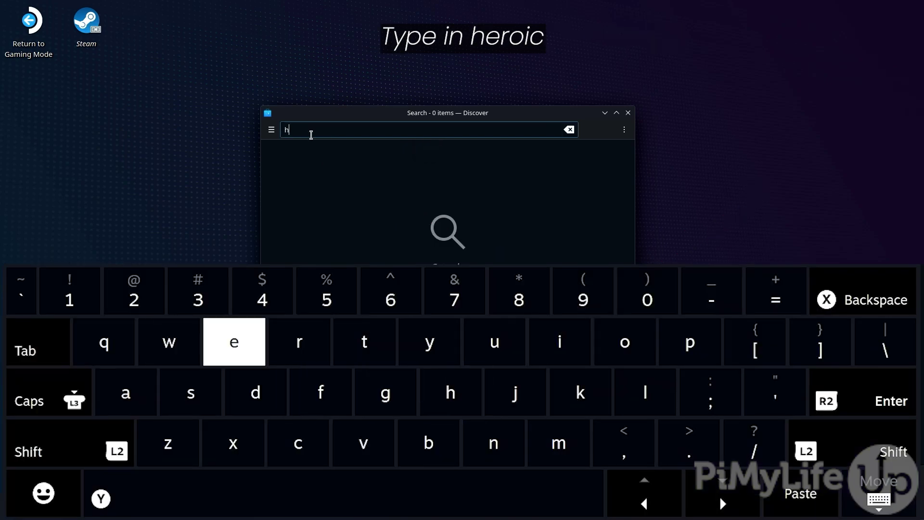
text(eroic)
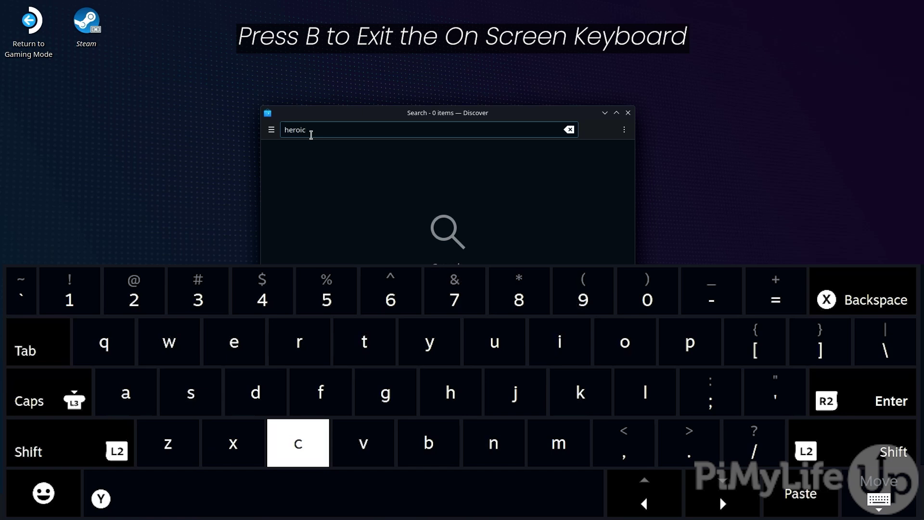
key(Escape)
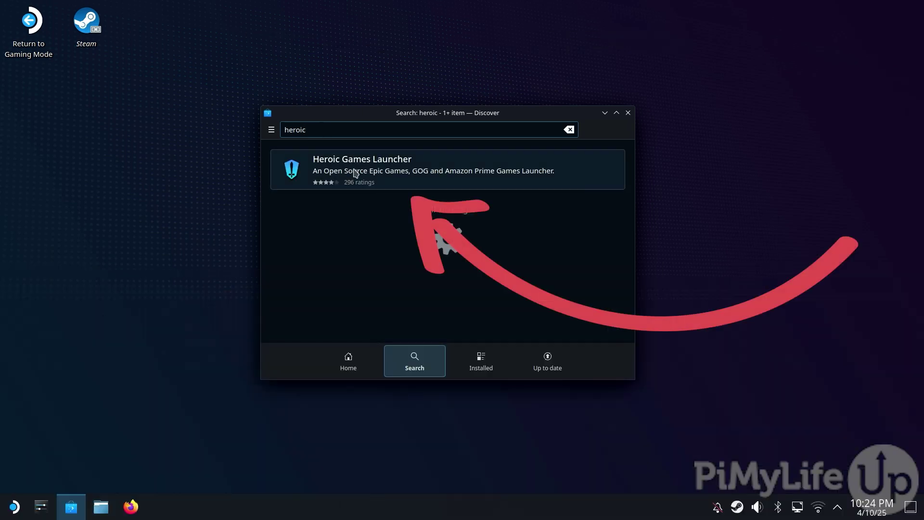
Install Heroic Games Launcher from its Discover page and launch it
click(364, 180)
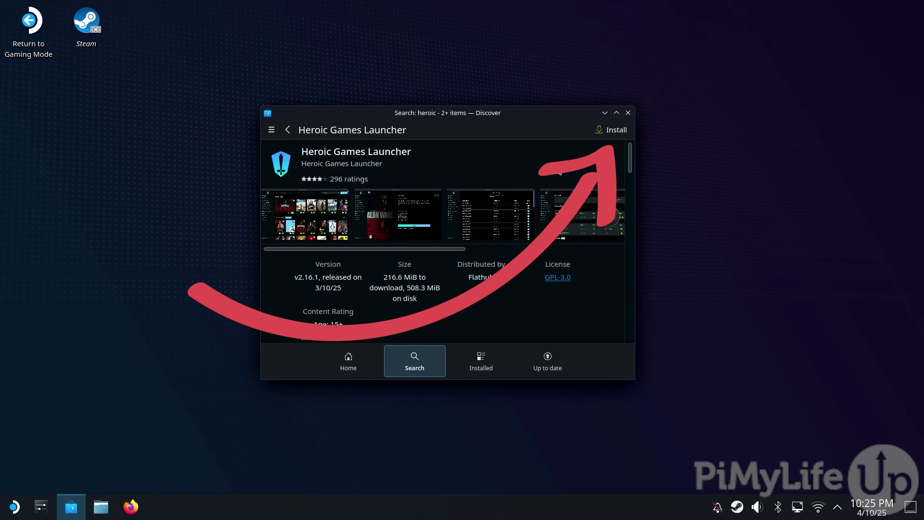
click(618, 130)
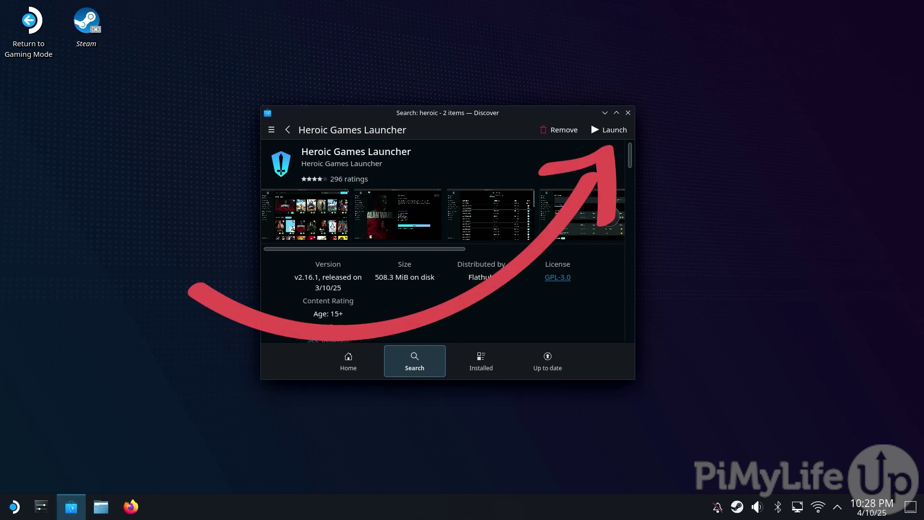
click(609, 131)
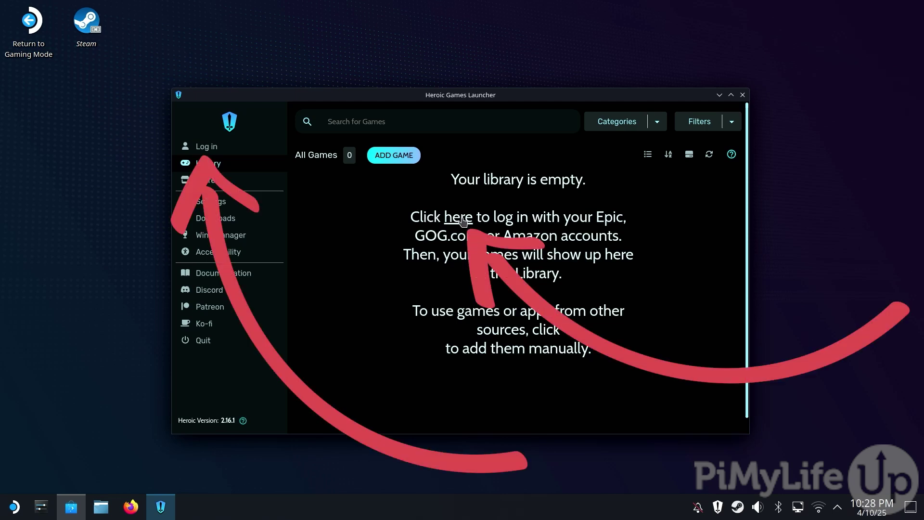
Log in with Epic Games and go to the 213-game library
click(463, 222)
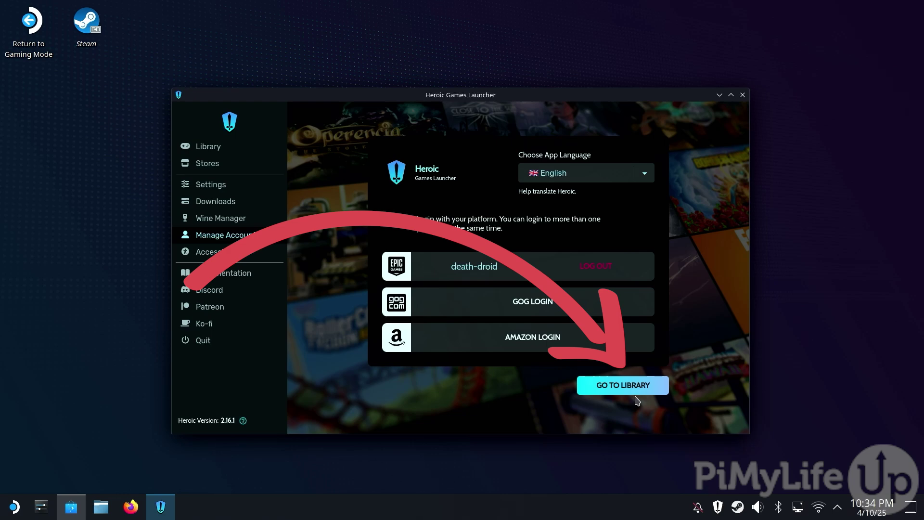
click(629, 387)
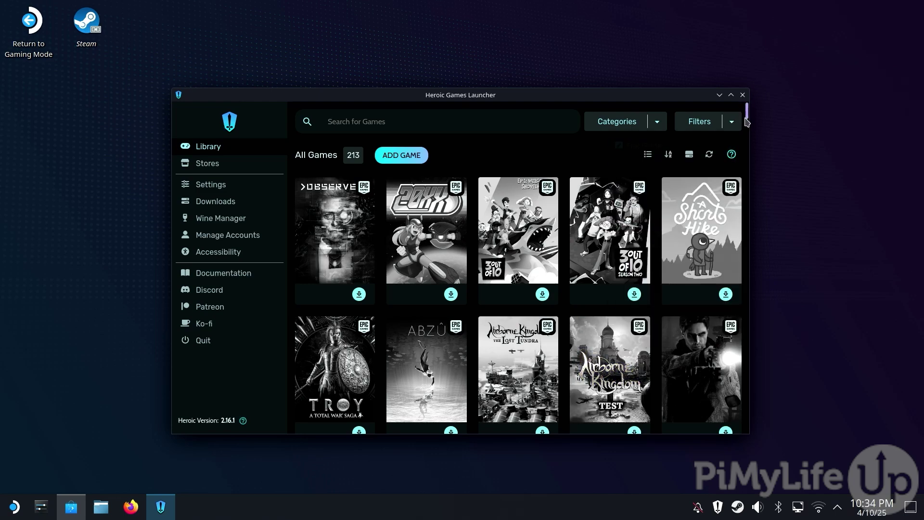
mouse_move(748, 119)
mouse_down()
mouse_move(761, 320)
mouse_move(786, 139)
mouse_up()
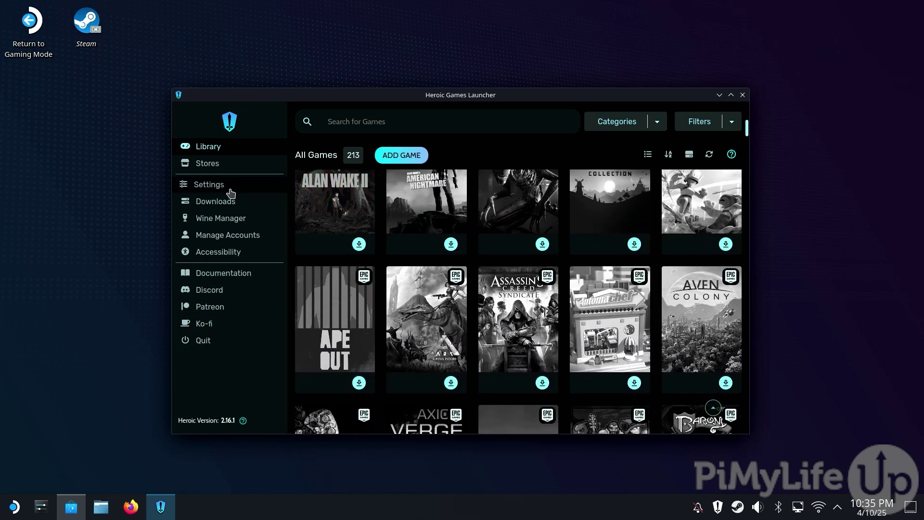
scroll(672, 326, up, 3)
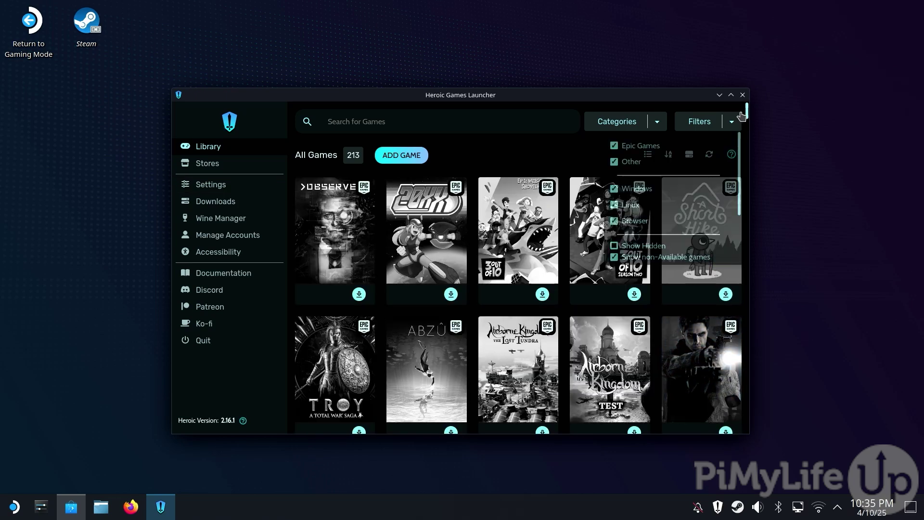
Close the Heroic Games Launcher window
click(743, 94)
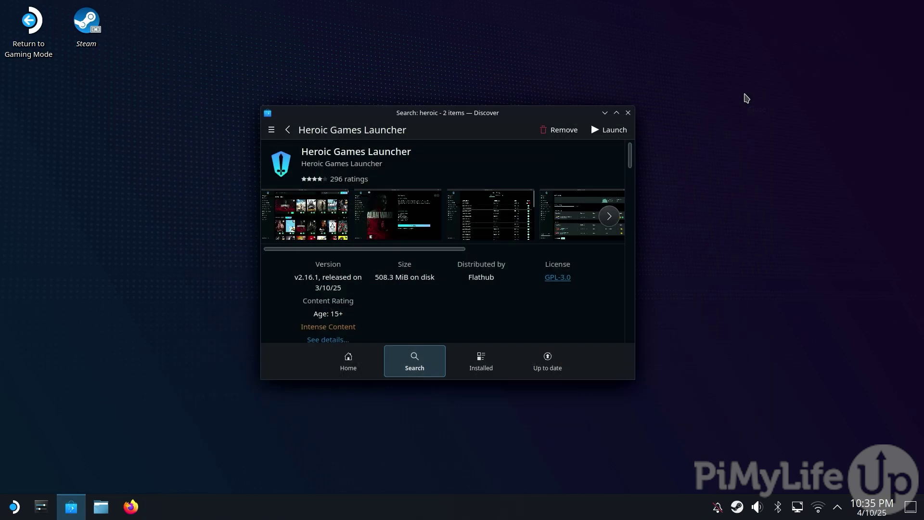
Close Discover and add Heroic Games Launcher to Steam as a non-Steam game
click(627, 113)
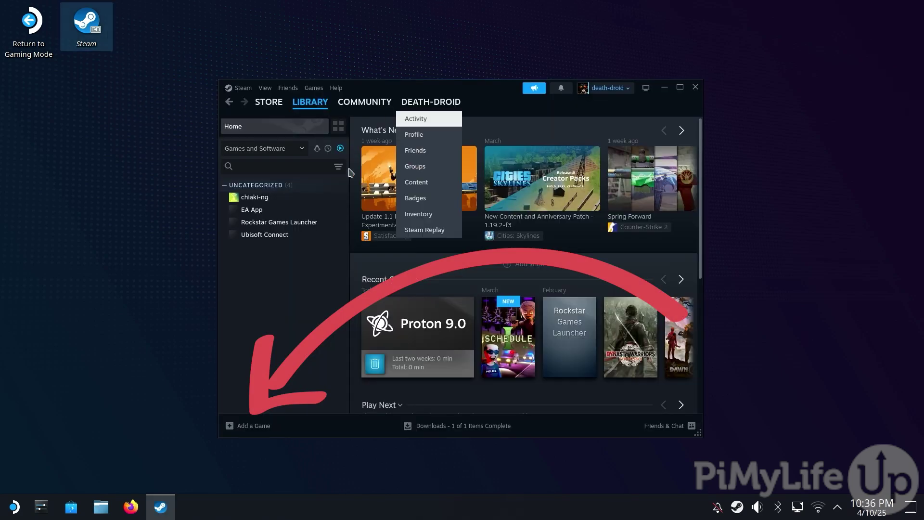
click(251, 428)
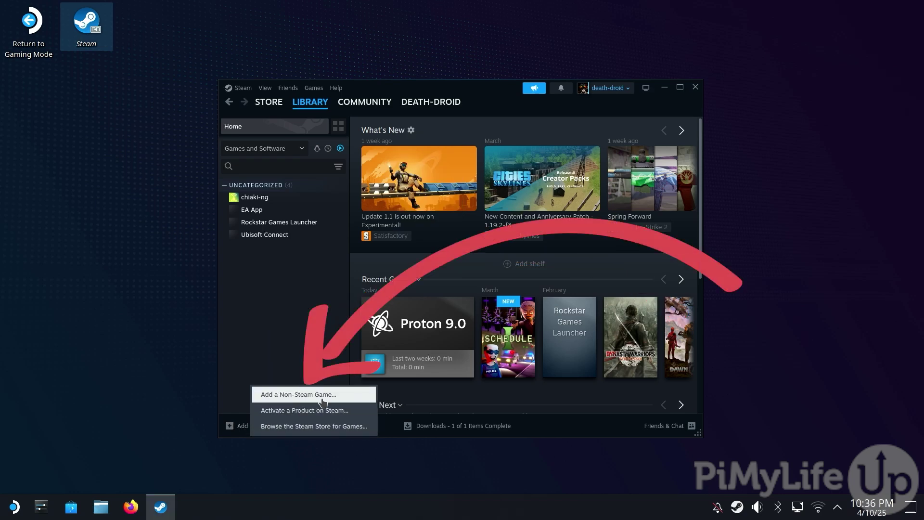
click(345, 395)
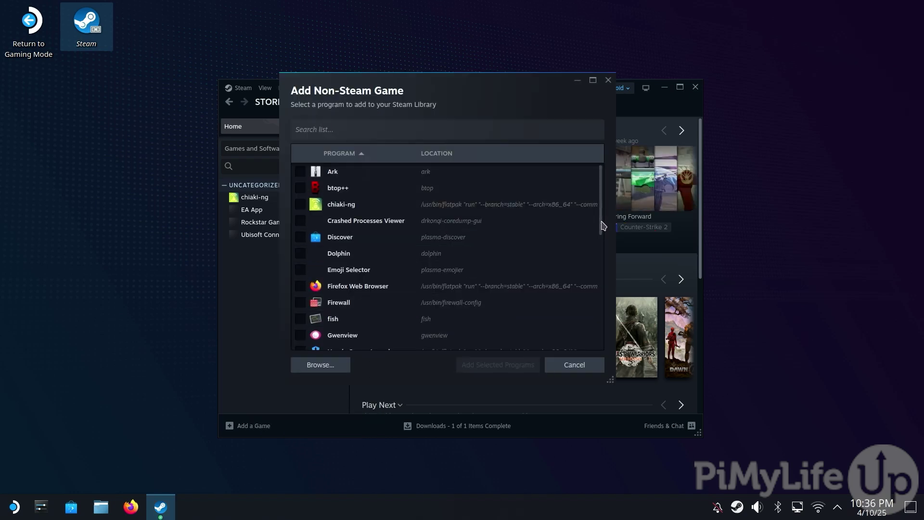
drag(602, 225, 607, 262)
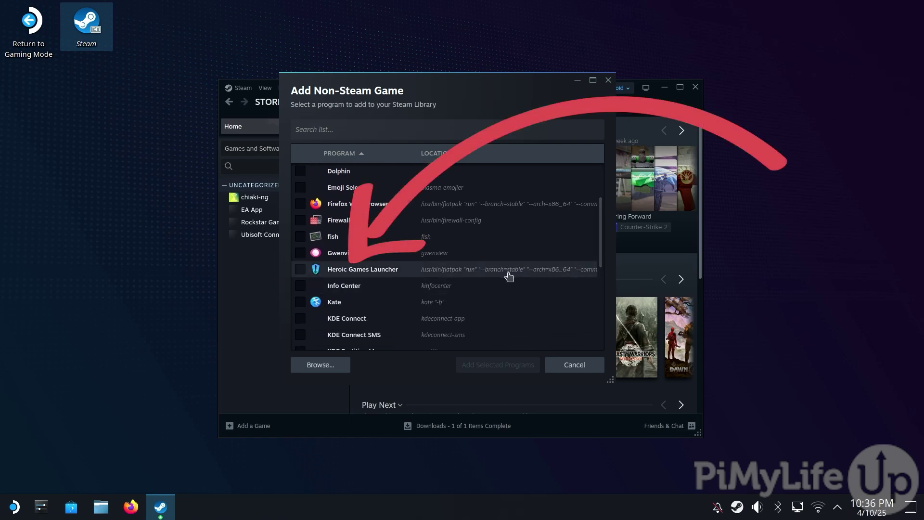
click(299, 269)
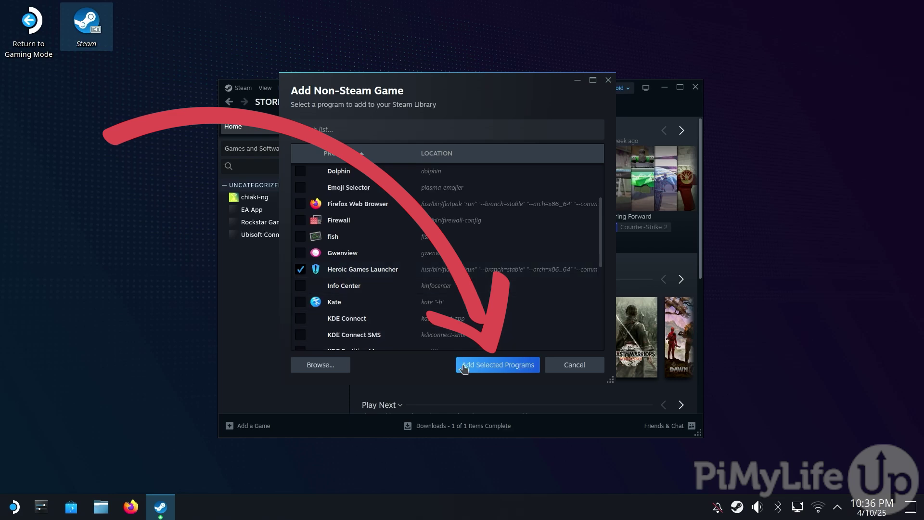
click(488, 366)
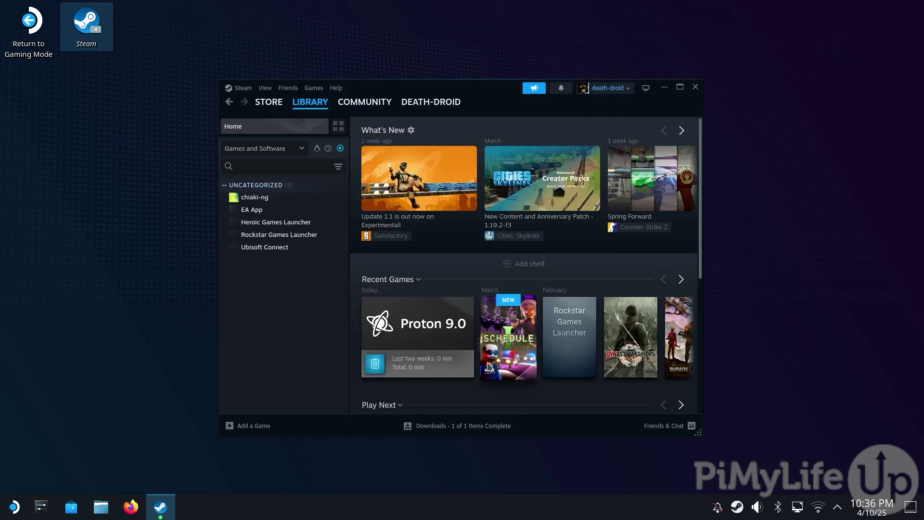
Open Heroic Games Launcher's Steam library page, then return to Gaming Mode
click(278, 223)
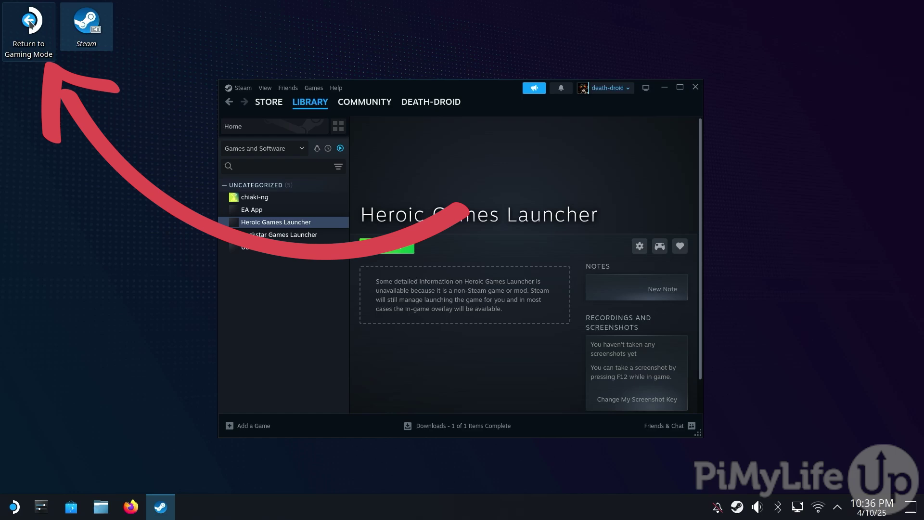
double_click(29, 22)
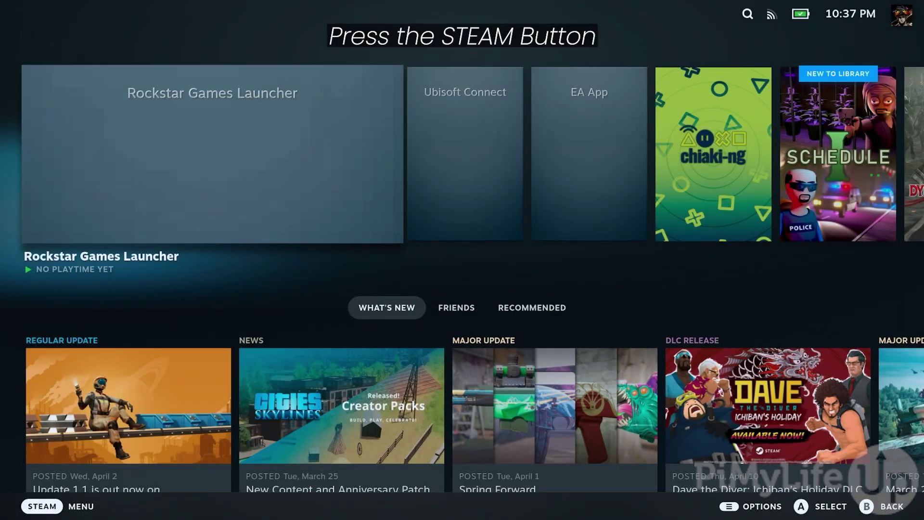
Play Heroic Games Launcher from the Library's Non-Steam tab
key(ctrl+1)
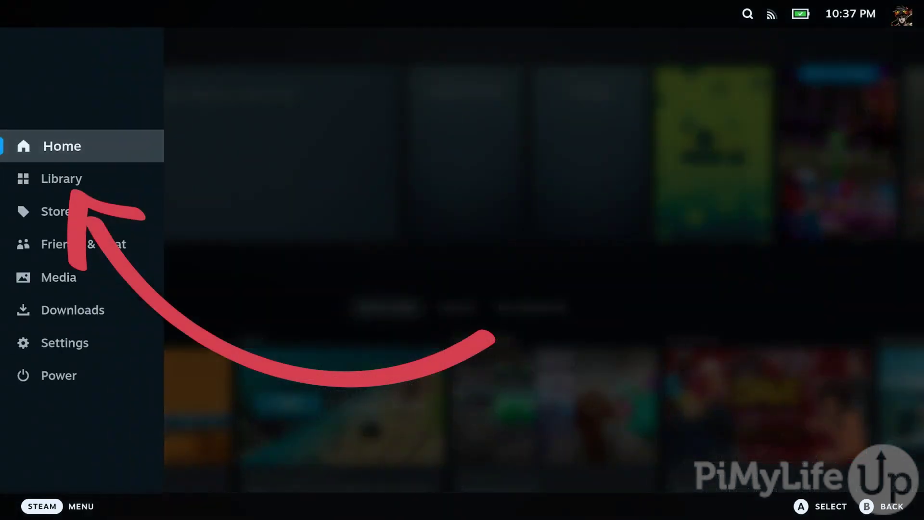
key(Down)
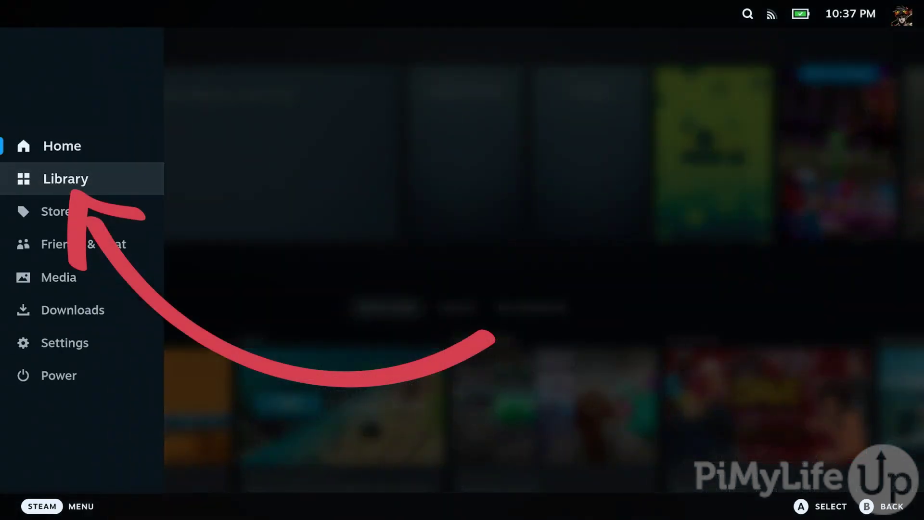
key(Return)
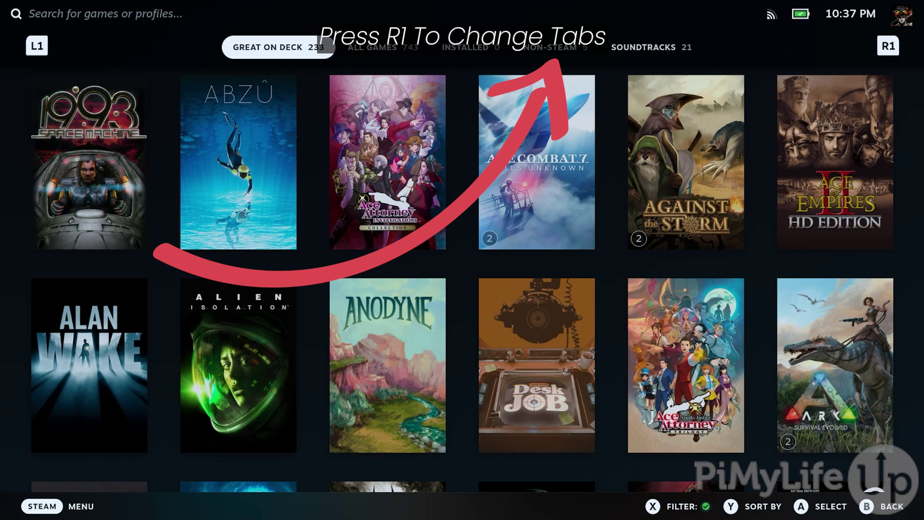
key(Tab)
key(Tab)
key(Tab)
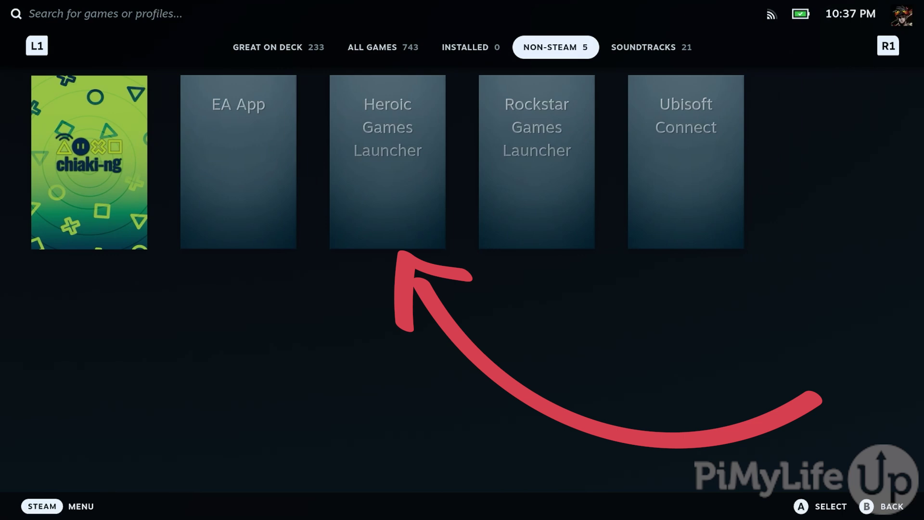
key(Down)
key(Left)
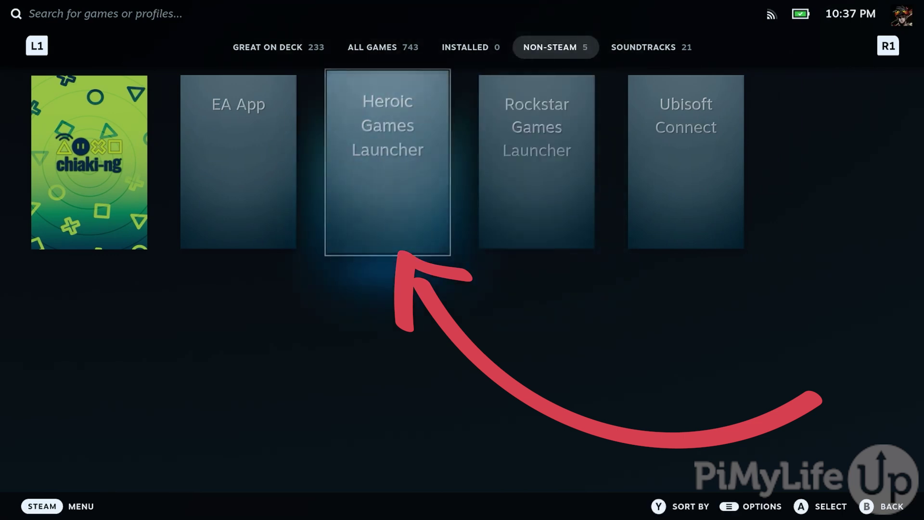
key(Return)
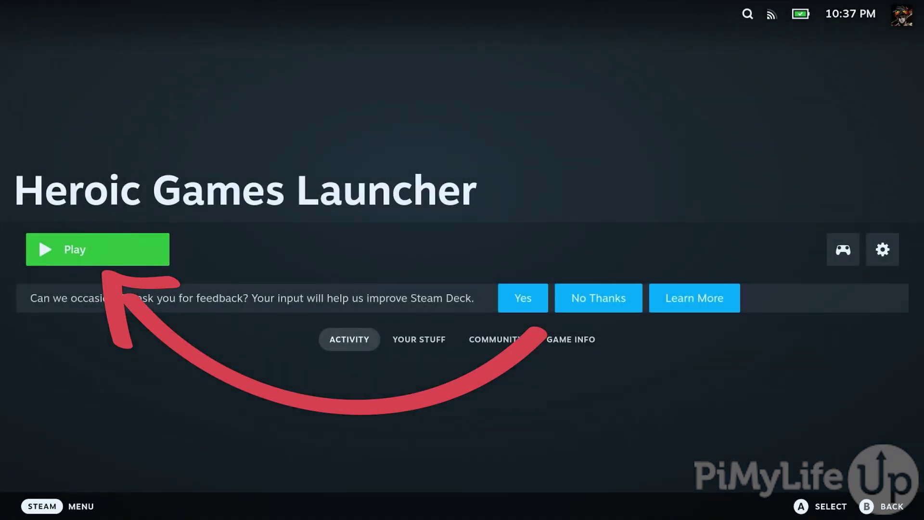
key(Return)
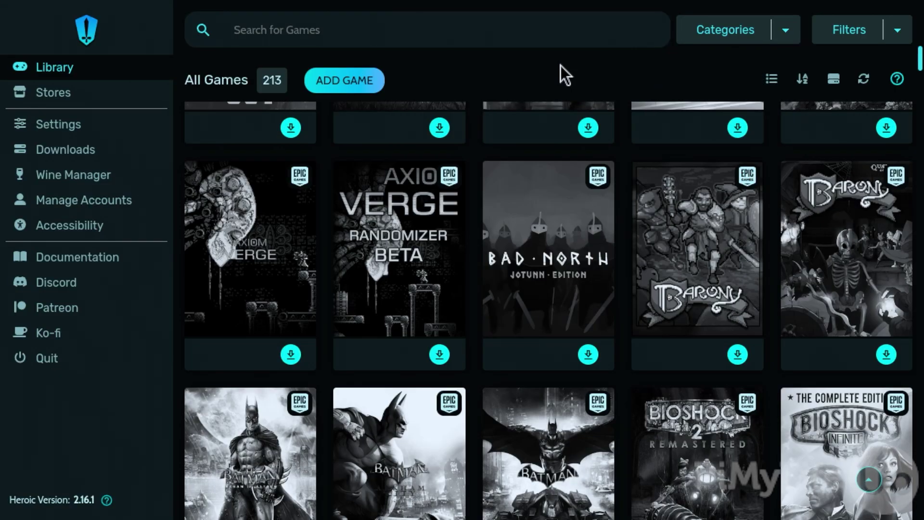
scroll(560, 66, down, 3)
scroll(561, 66, down, 3)
scroll(561, 66, down, 3)
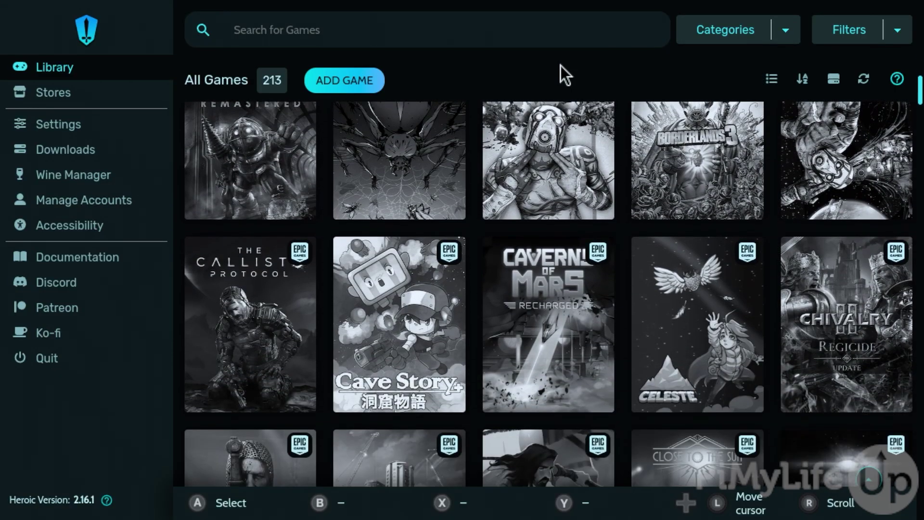
Navigate the Library grid to Darkest Dungeon and open its Game details
key(Left)
key(Left)
key(Left)
key(Up)
key(Up)
key(Down)
key(Down)
key(Down)
key(Down)
key(Down)
key(Down)
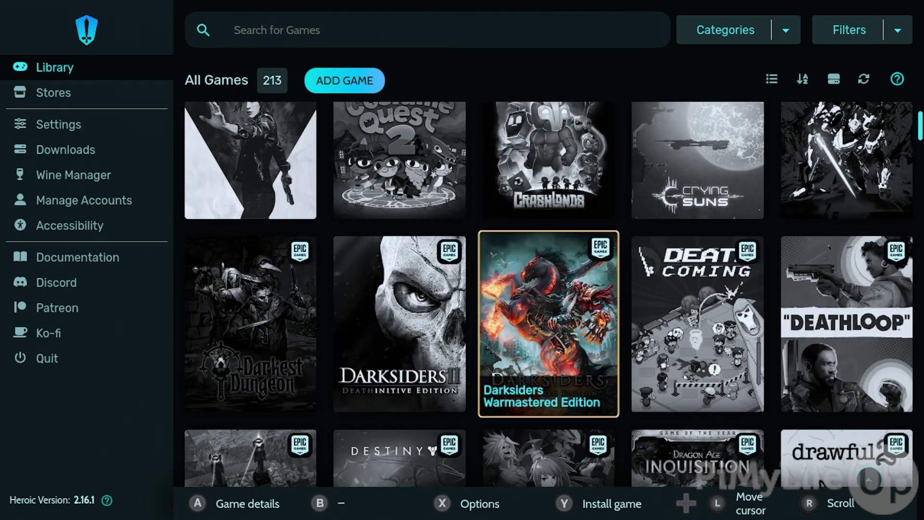
key(Down)
key(Right)
key(Left)
key(Up)
key(Right)
key(Right)
key(Left)
key(Left)
key(Left)
key(Left)
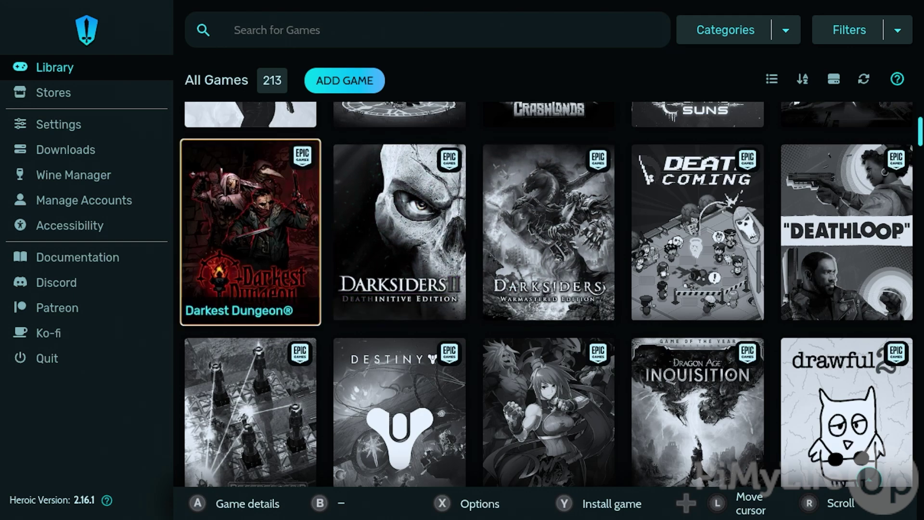
key(Down)
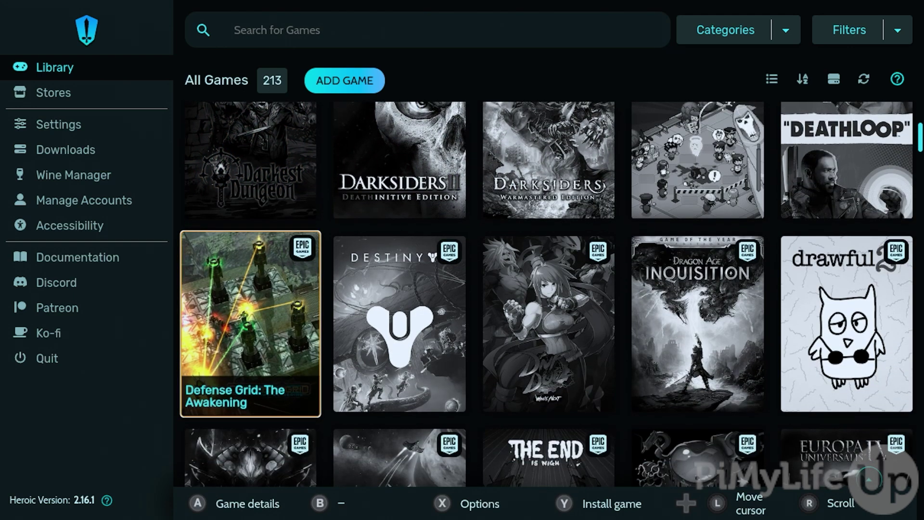
key(Down)
key(Up)
key(Up)
key(Up)
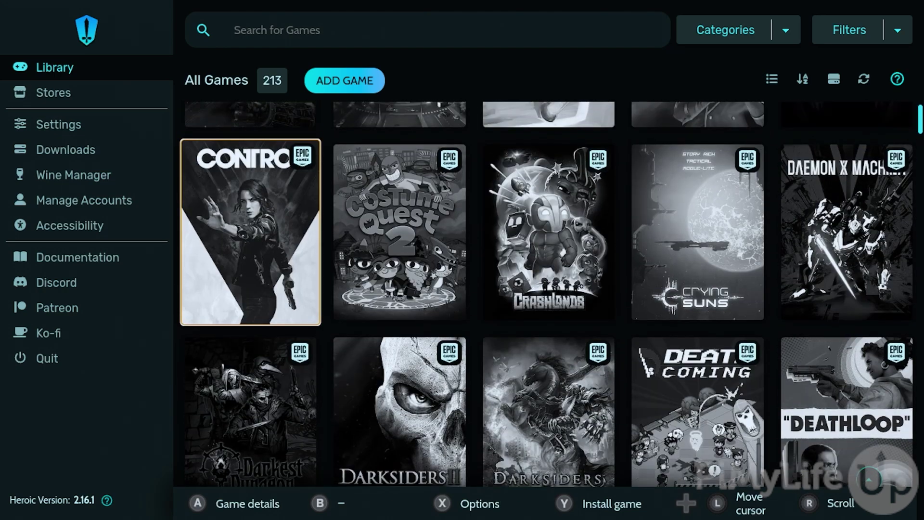
key(Down)
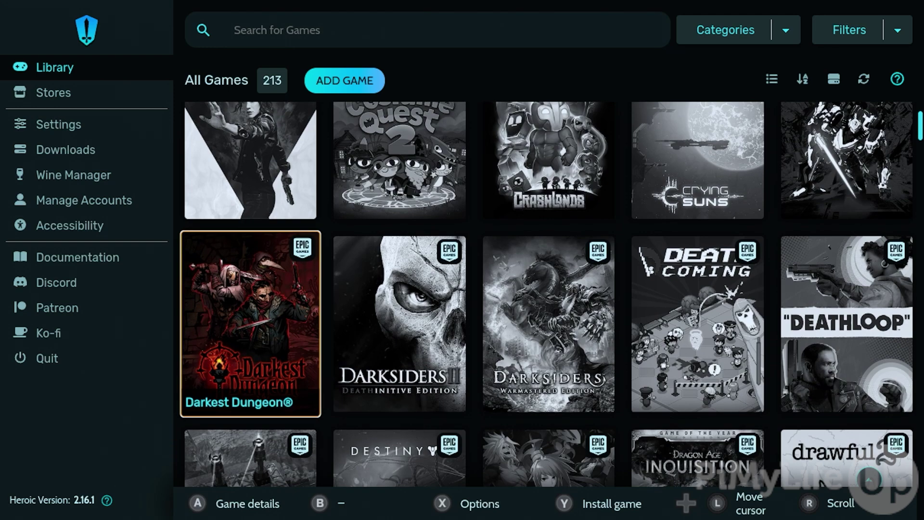
key(Return)
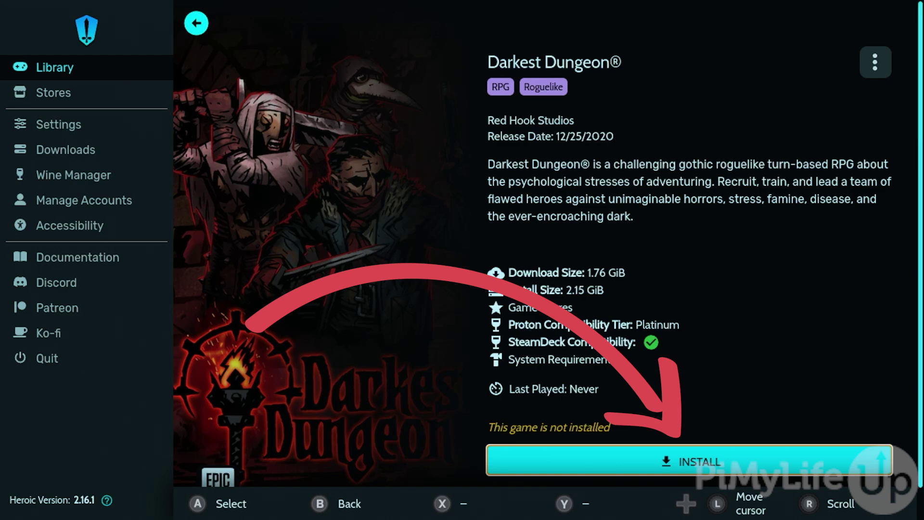
Install Darkest Dungeon by confirming INSTALL in the install dialog
key(Return)
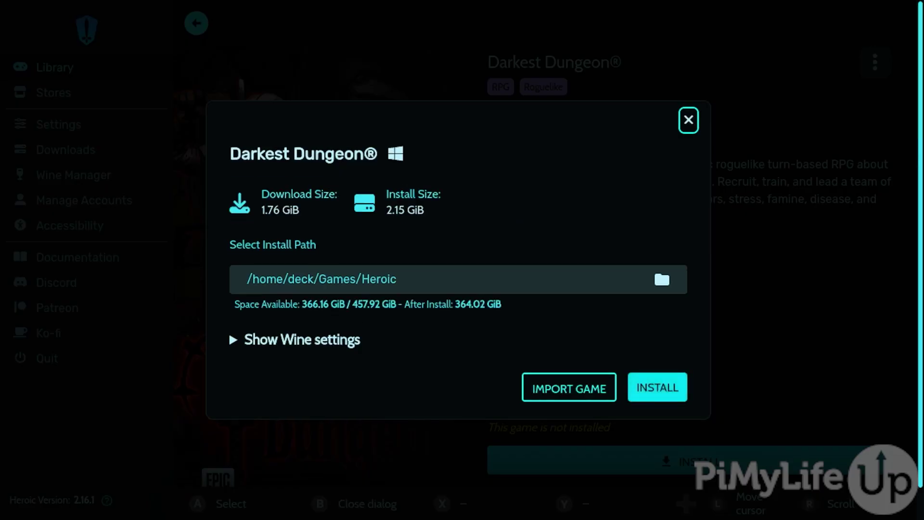
key(Down)
key(Down)
key(Down)
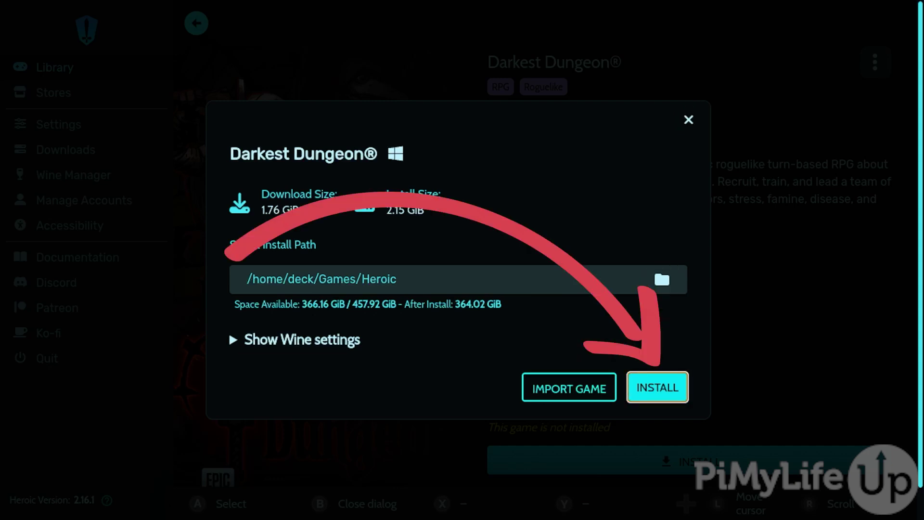
key(Return)
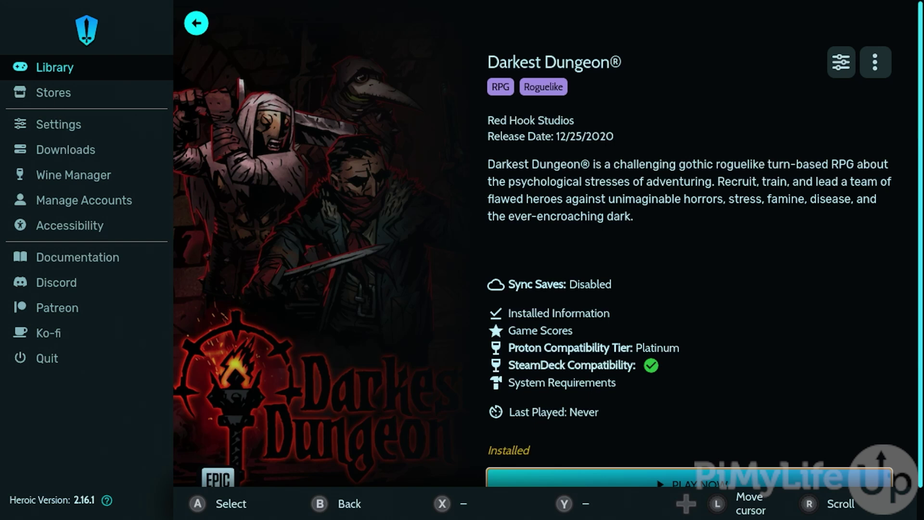
Start Darkest Dungeon with PLAY NOW so Heroic installs its Epic redistributables
key(Down)
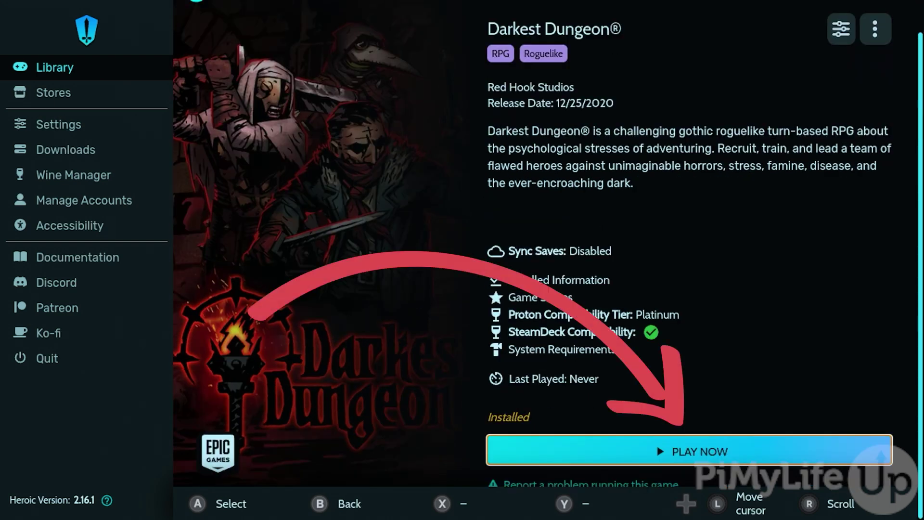
key(Return)
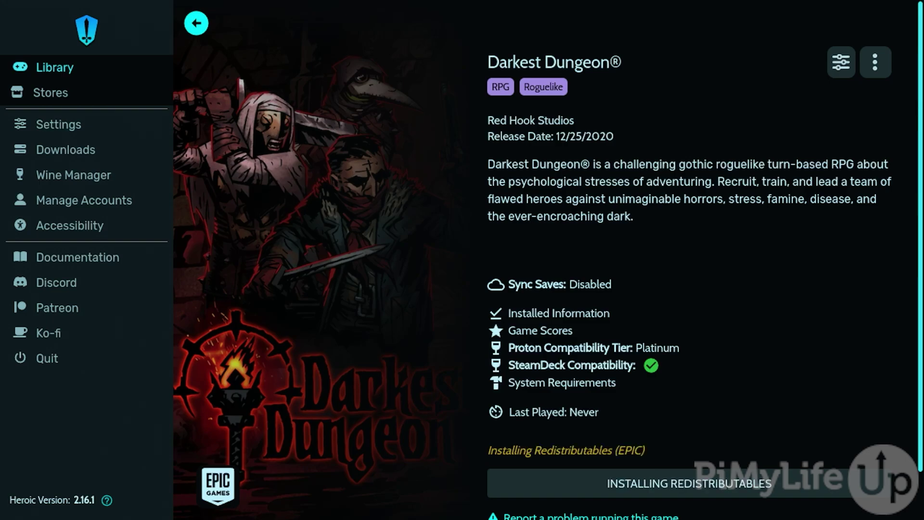